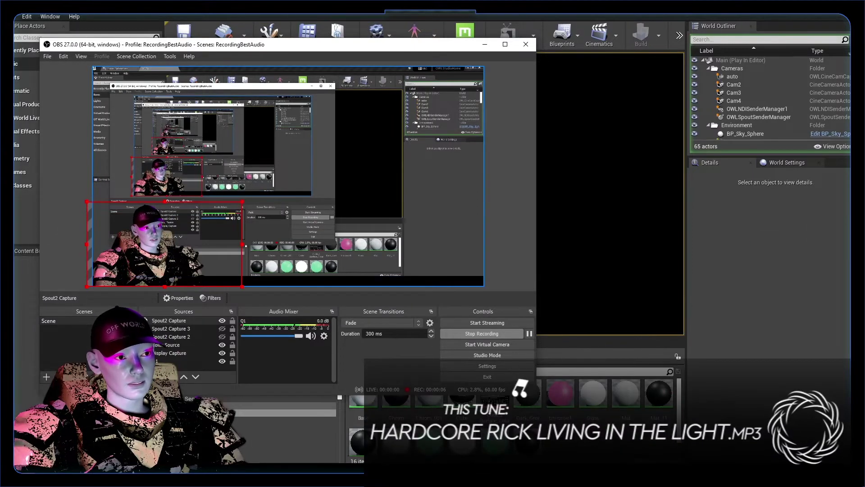
Try moving the Spout2 Capture overlay around the OBS canvas and toggle Use Show Only List on the auto camera.
{"action": "left_click_drag", "start_coordinate": [164, 244], "coordinate": [305, 215]}
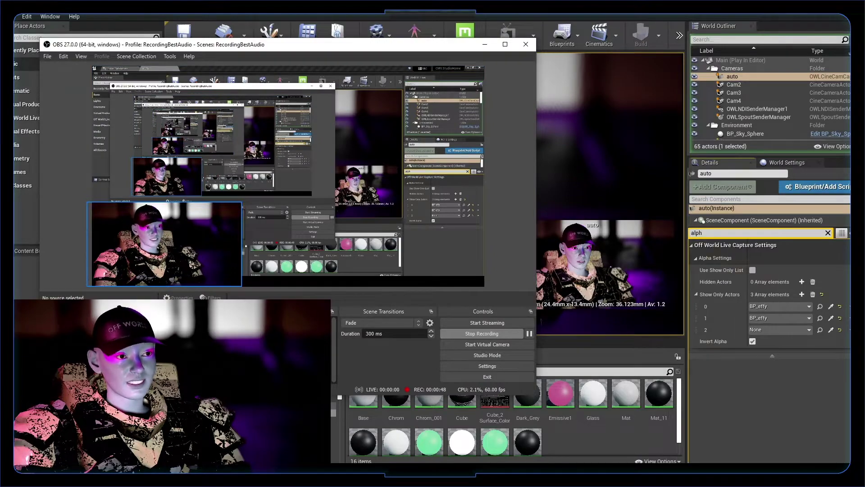
{"action": "mouse_move", "coordinate": [164, 244]}
{"action": "left_mouse_down"}
{"action": "mouse_move", "coordinate": [196, 233]}
{"action": "mouse_move", "coordinate": [252, 164]}
{"action": "mouse_move", "coordinate": [169, 224]}
{"action": "mouse_move", "coordinate": [162, 243]}
{"action": "left_mouse_up"}
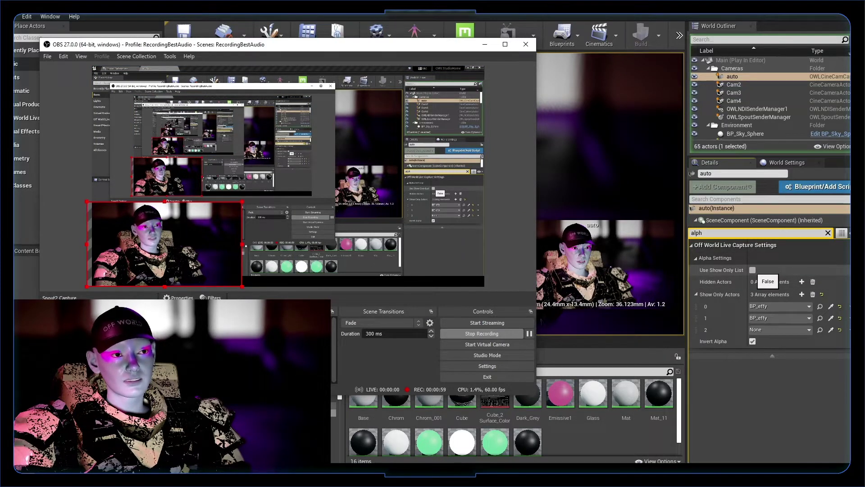
{"action": "left_click", "coordinate": [753, 269]}
{"action": "left_click", "coordinate": [753, 269]}
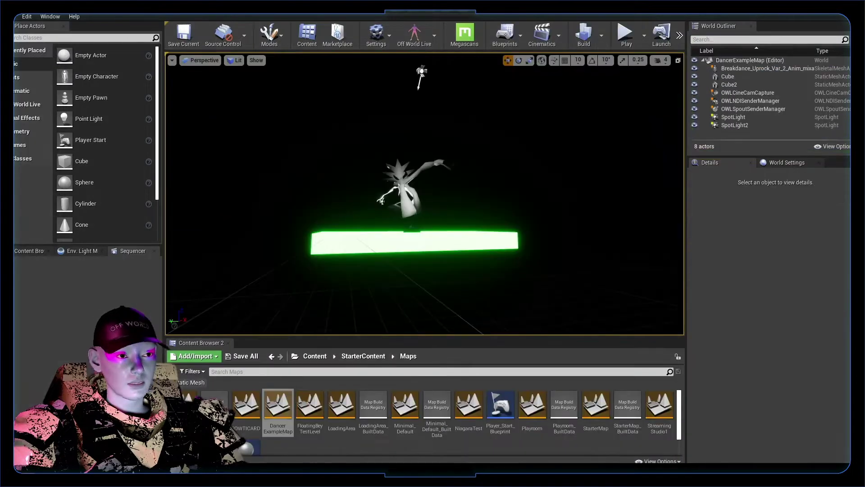
Select the breakdancing character in the Unreal level viewport and focus the view on it.
{"action": "right_click", "coordinate": [400, 241]}
{"action": "key", "text": "Escape"}
{"action": "left_click", "coordinate": [382, 201]}
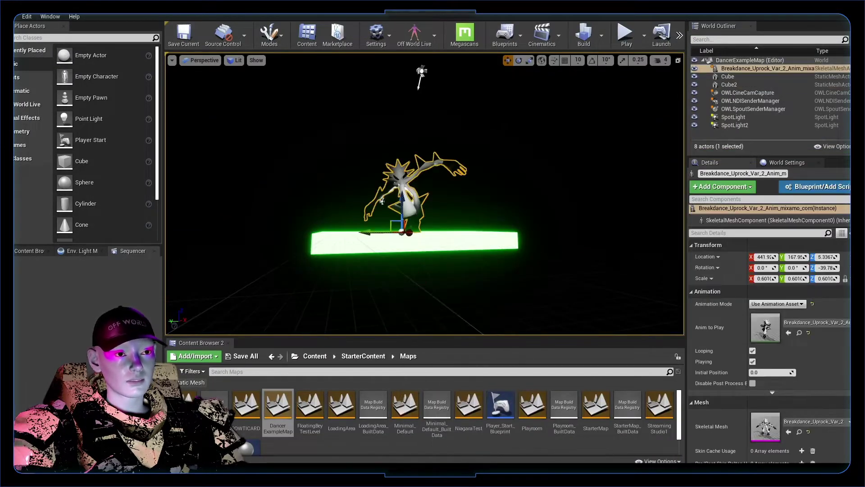
{"action": "key", "text": "f"}
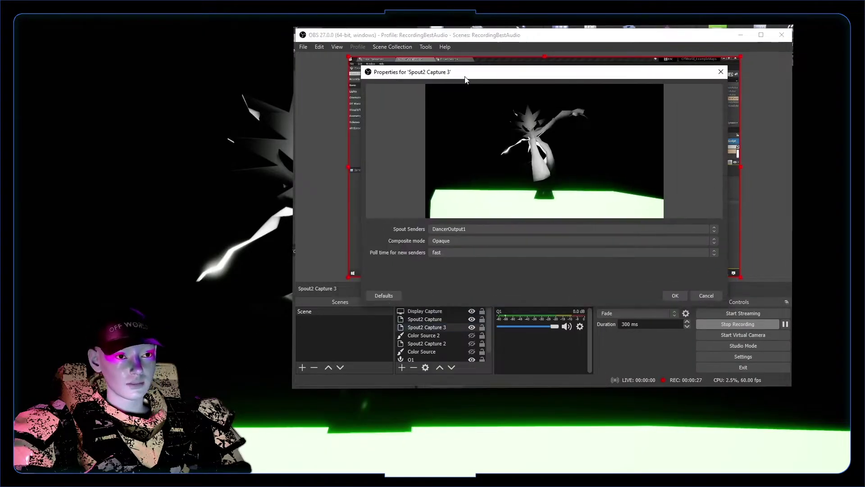
Choose DancerOutput1 as the Spout sender for the Spout2 Capture 3 source.
{"action": "left_click", "coordinate": [572, 229]}
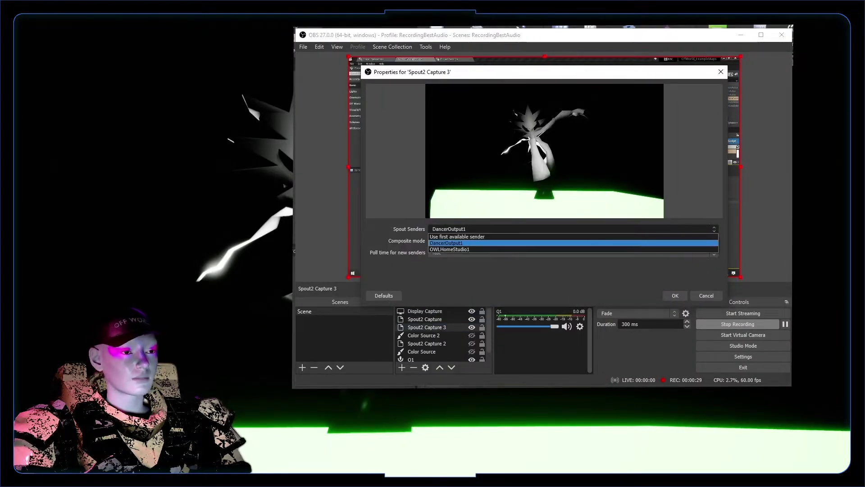
{"action": "key", "text": "Return"}
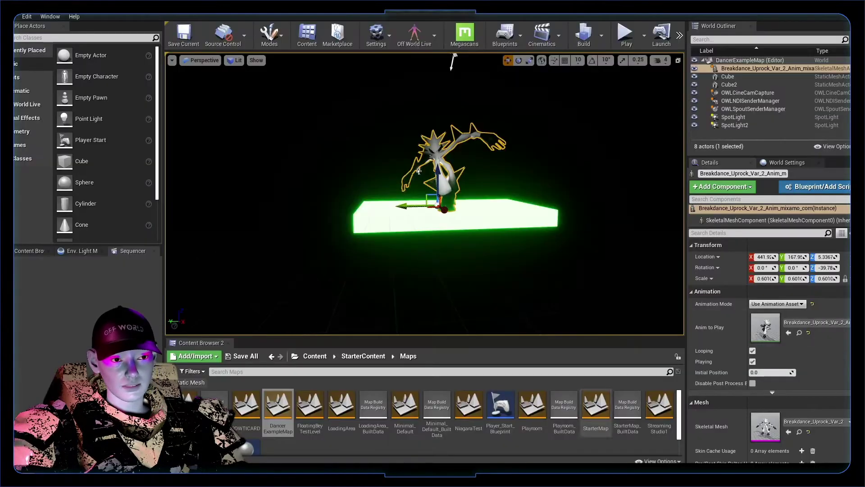
Switch to Unreal Editor, select the OWLCineCamCapture actor and filter its details by "alpha".
{"action": "key", "text": "Down"}
{"action": "key", "text": "Down"}
{"action": "key", "text": "Down"}
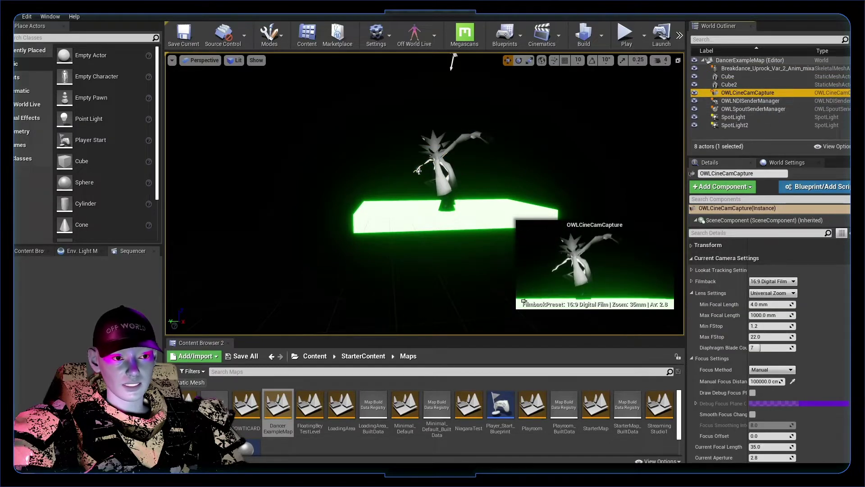
{"action": "left_click", "coordinate": [757, 232]}
{"action": "type", "text": "alpha"}
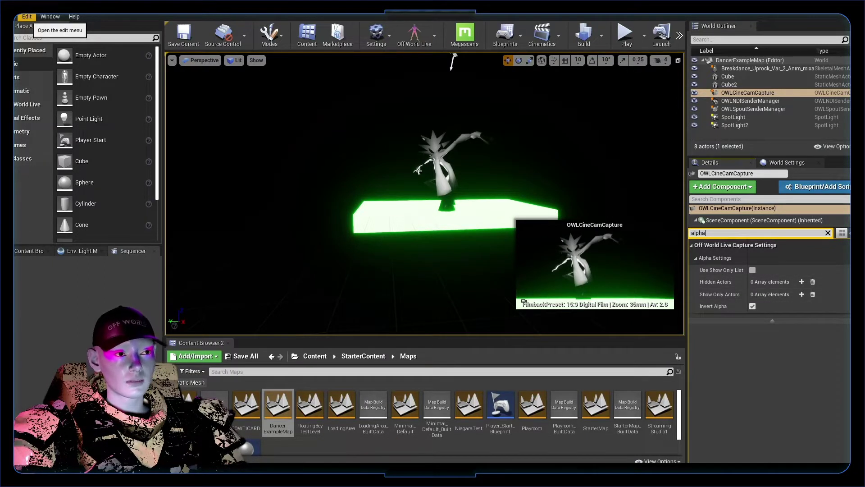
In the project settings, find the alpha options and keep alpha channel support in post processing at Allow through tonemapper.
{"action": "left_click", "coordinate": [27, 17]}
{"action": "left_click", "coordinate": [54, 144]}
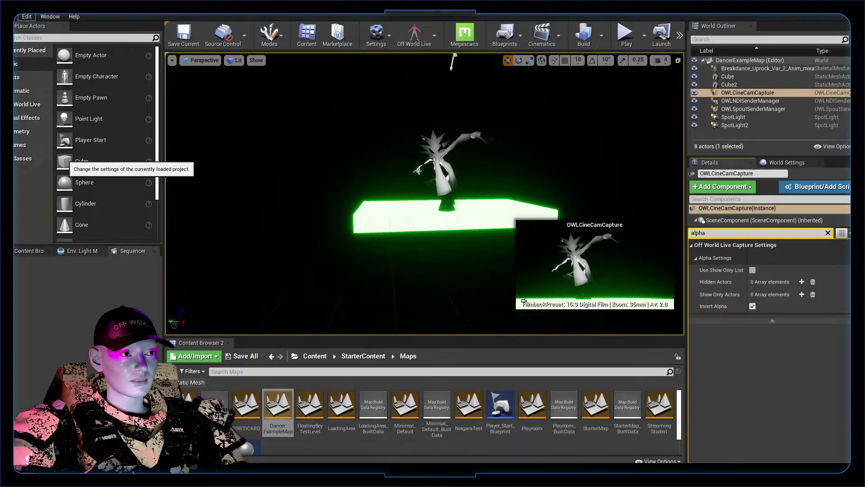
{"action": "type", "text": "alpha"}
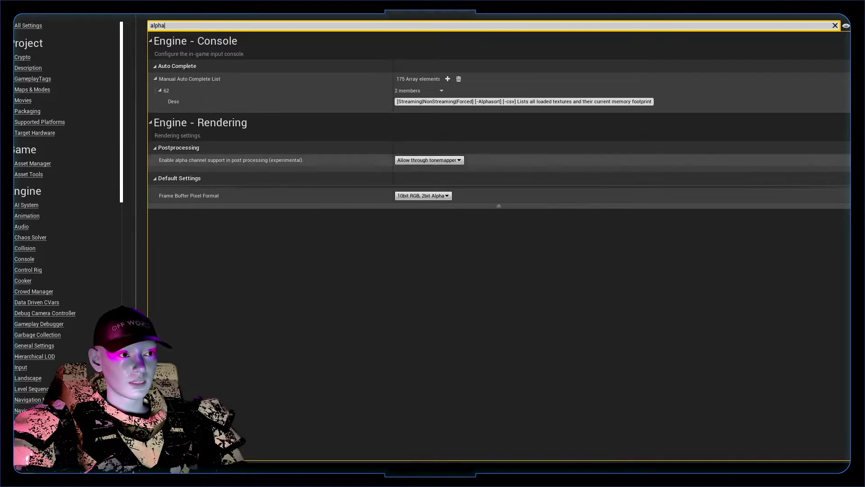
{"action": "left_click", "coordinate": [428, 160]}
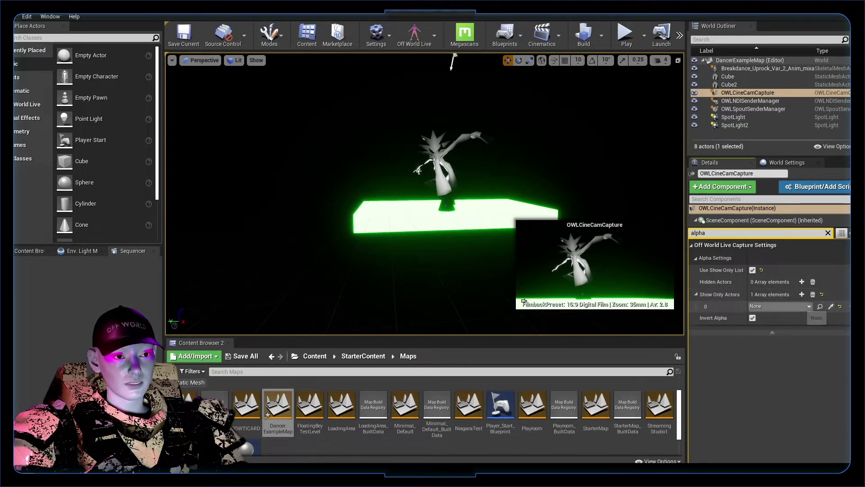
Enable Use Show Only List on OWLCineCamCapture and assign the breakdance character as the only entry in Show Only Actors.
{"action": "left_click", "coordinate": [806, 307]}
{"action": "left_click", "coordinate": [772, 196]}
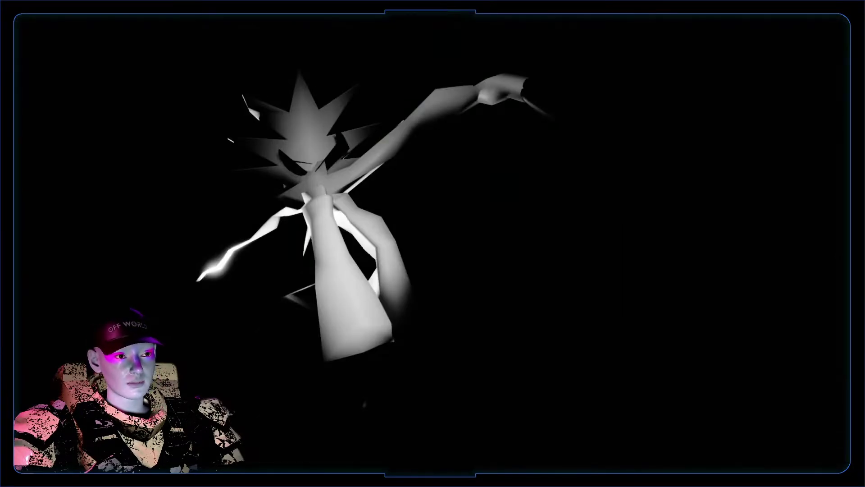
Switch to OBS and set the composite mode of Spout2 Capture 3 to Premultiplied Alpha.
{"action": "key", "text": "alt+Tab"}
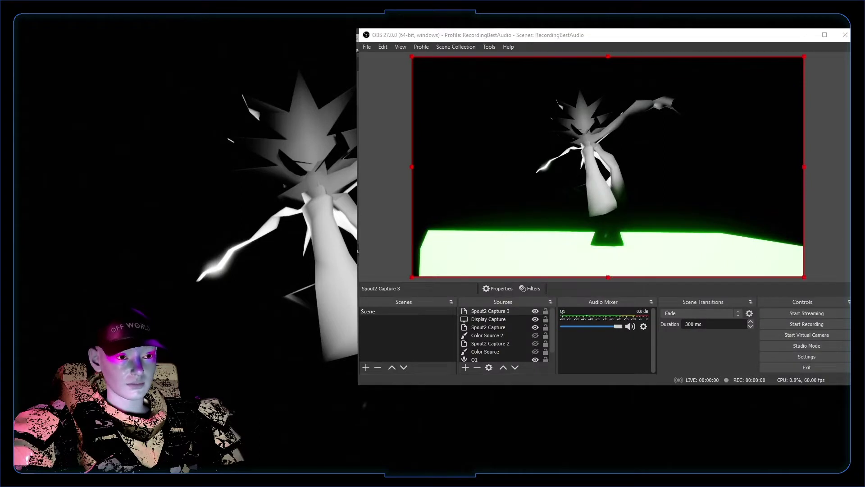
{"action": "double_click", "coordinate": [490, 311]}
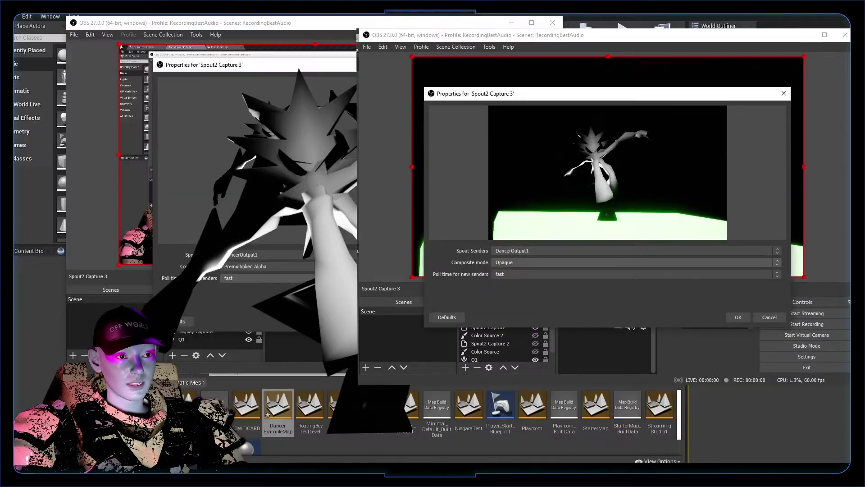
{"action": "left_click", "coordinate": [636, 262]}
{"action": "left_click", "coordinate": [513, 276]}
{"action": "left_click", "coordinate": [738, 317]}
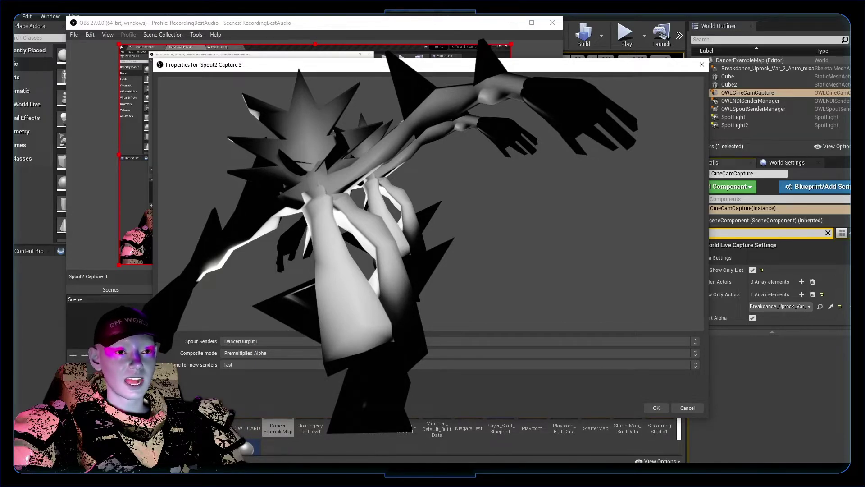
{"action": "left_click", "coordinate": [655, 407]}
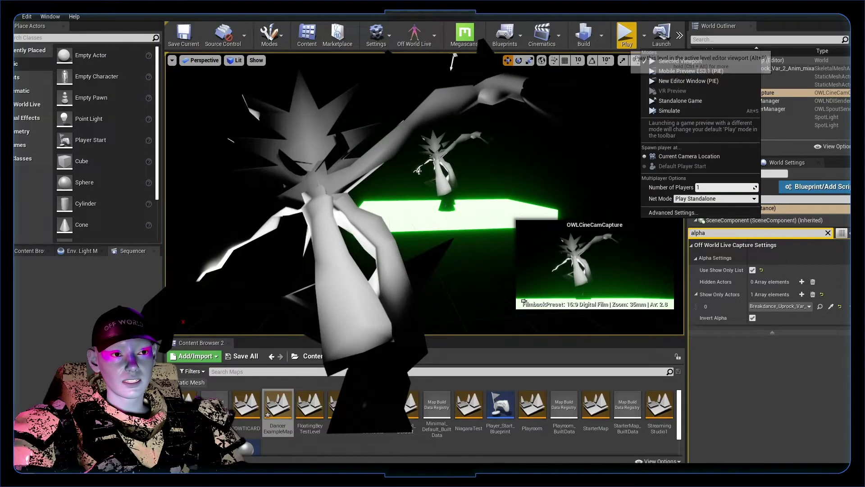
Play the level in Unreal Editor and move the Spout2 Capture 3 dancer overlay to the right side of the OBS canvas.
{"action": "left_click", "coordinate": [627, 34]}
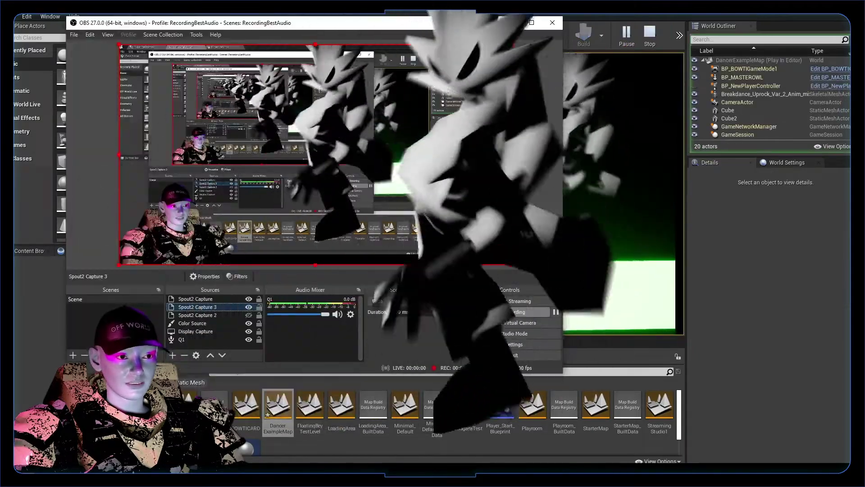
{"action": "left_click", "coordinate": [502, 244]}
{"action": "mouse_move", "coordinate": [502, 245]}
{"action": "left_mouse_down"}
{"action": "mouse_move", "coordinate": [521, 271]}
{"action": "mouse_move", "coordinate": [501, 245]}
{"action": "left_mouse_up"}
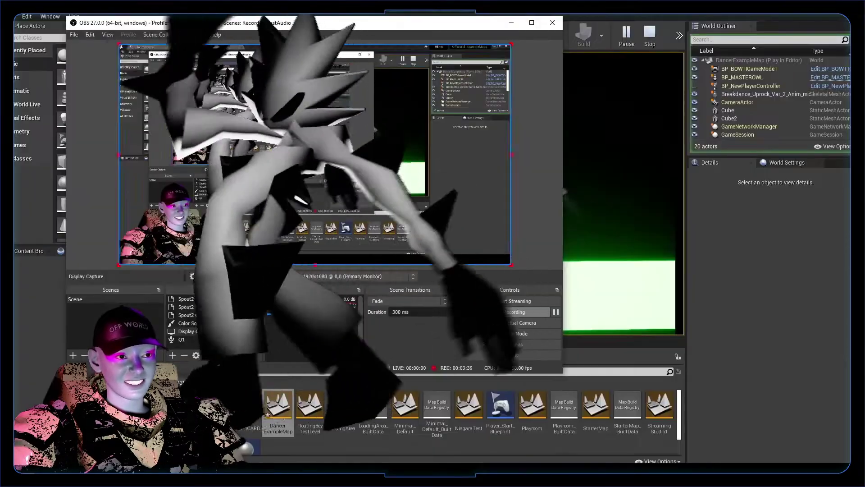
{"action": "left_click", "coordinate": [196, 307]}
{"action": "left_click_drag", "start_coordinate": [315, 154], "coordinate": [499, 170]}
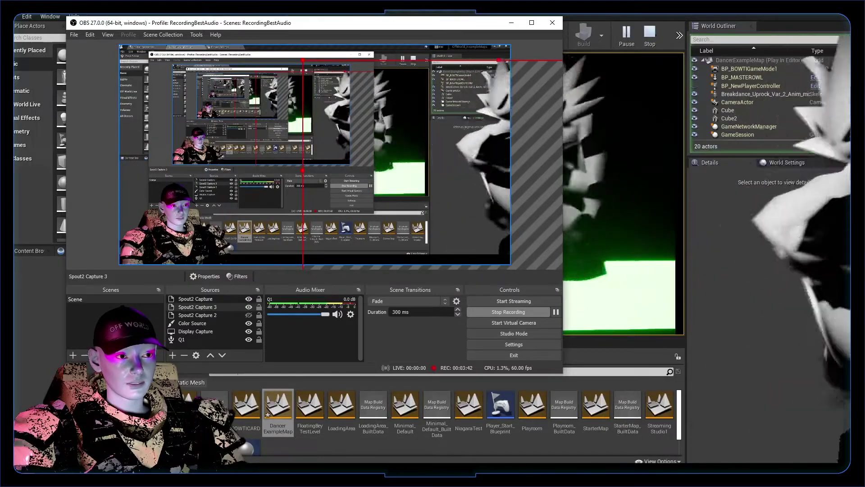
{"action": "left_click", "coordinate": [197, 307], "text": "ctrl"}
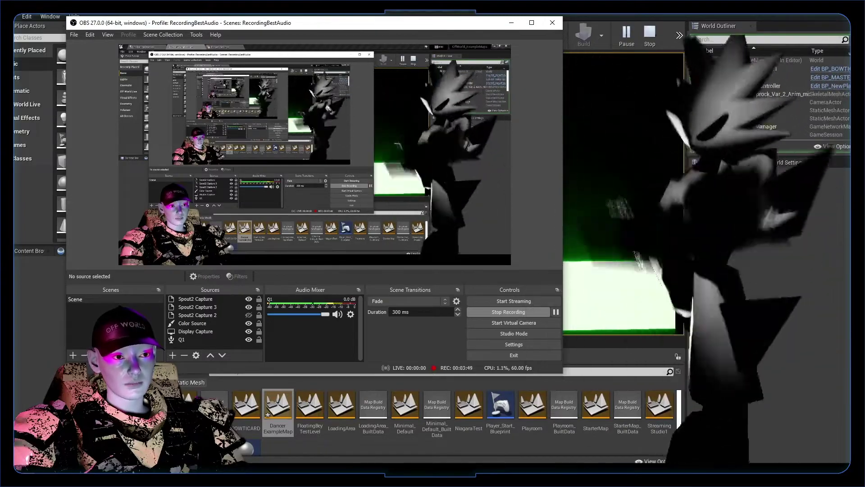
Move the Spout2 Capture presenter overlay slightly right so its frame aligns with the canvas's left edge.
{"action": "left_click", "coordinate": [197, 307]}
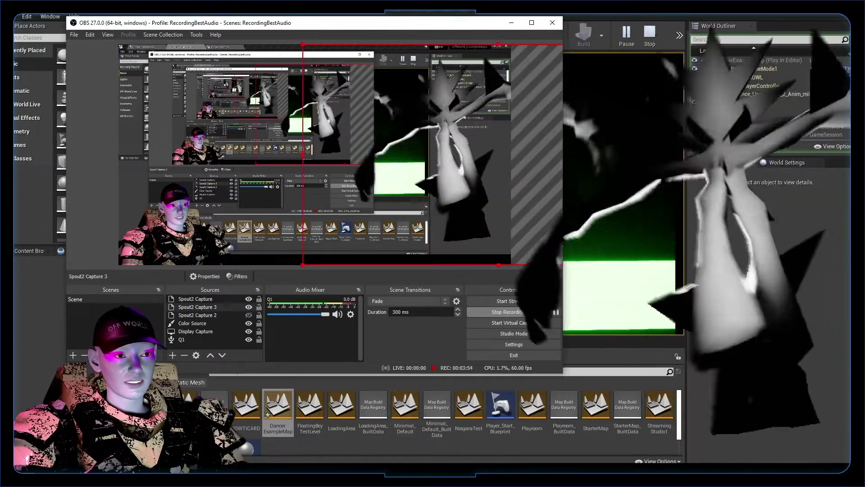
{"action": "left_click", "coordinate": [195, 299]}
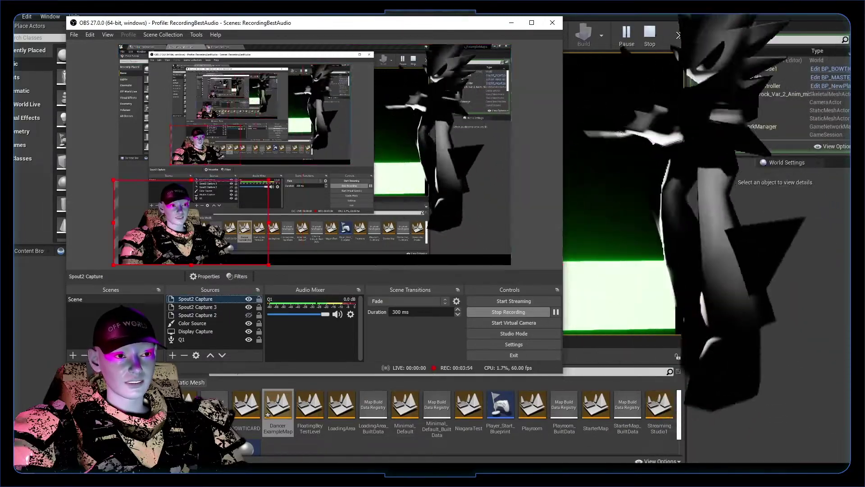
{"action": "mouse_move", "coordinate": [191, 222]}
{"action": "left_mouse_down"}
{"action": "mouse_move", "coordinate": [225, 170]}
{"action": "mouse_move", "coordinate": [197, 222]}
{"action": "left_mouse_up"}
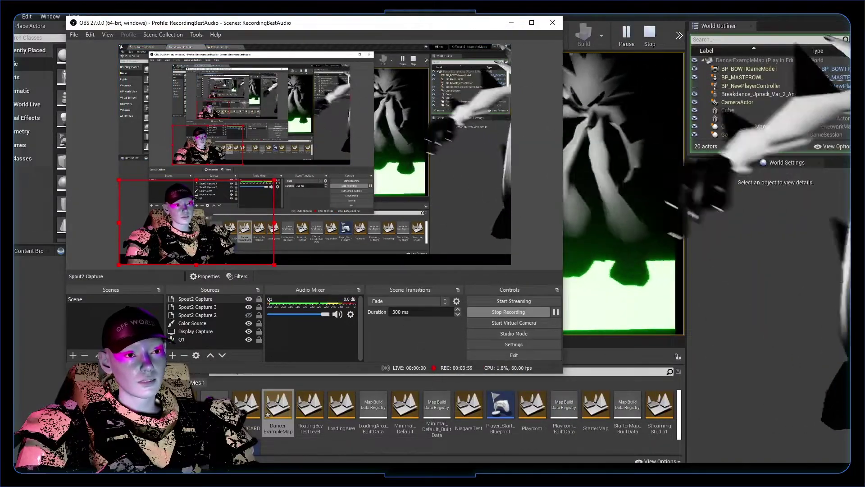
Select the Display Capture source and open the list of source types for adding a new source.
{"action": "left_click", "coordinate": [195, 331]}
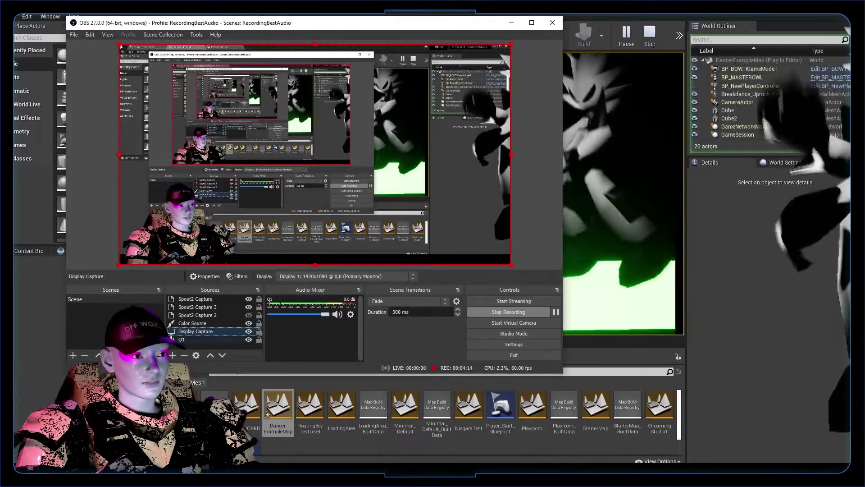
{"action": "left_click", "coordinate": [172, 355]}
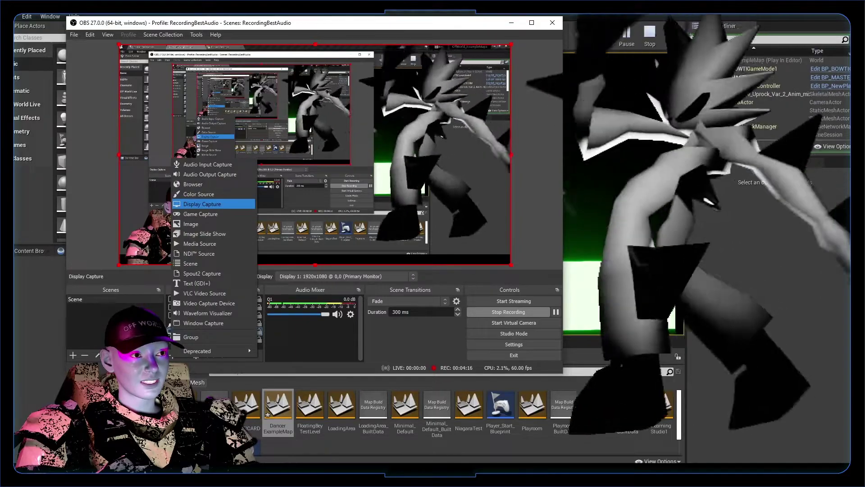